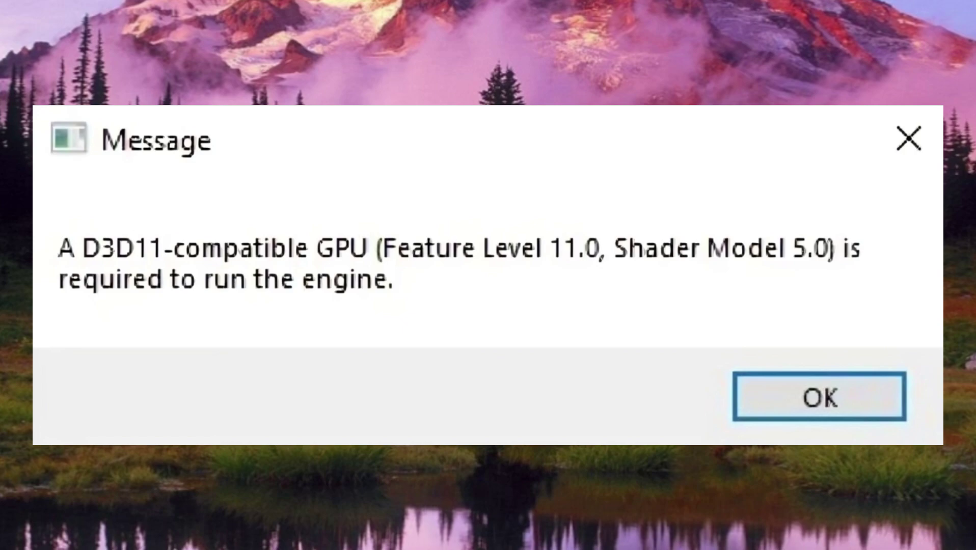
Dismiss the D3D11 GPU error message with OK.
click(819, 397)
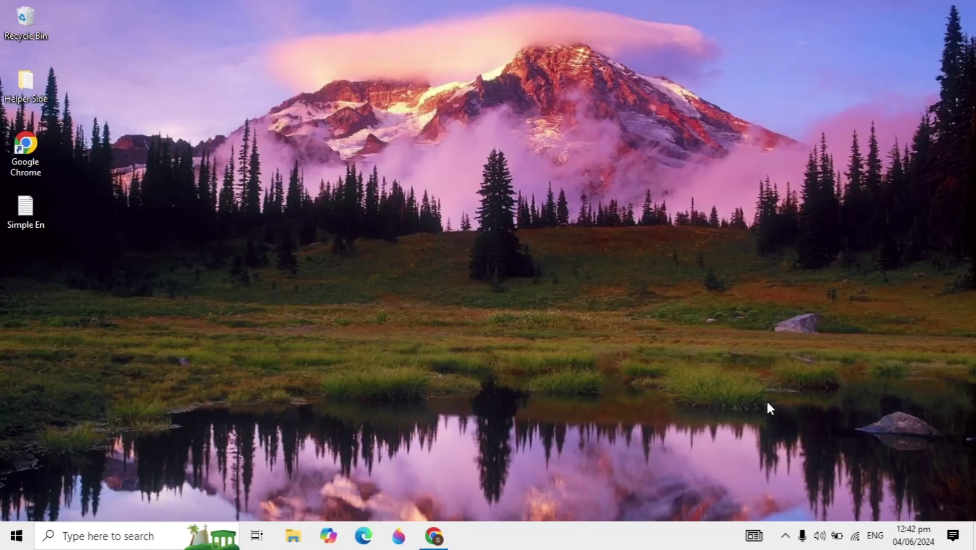
Download the ARM64 Visual C++ Redistributable from the Microsoft Learn table and show recent downloads.
click(431, 534)
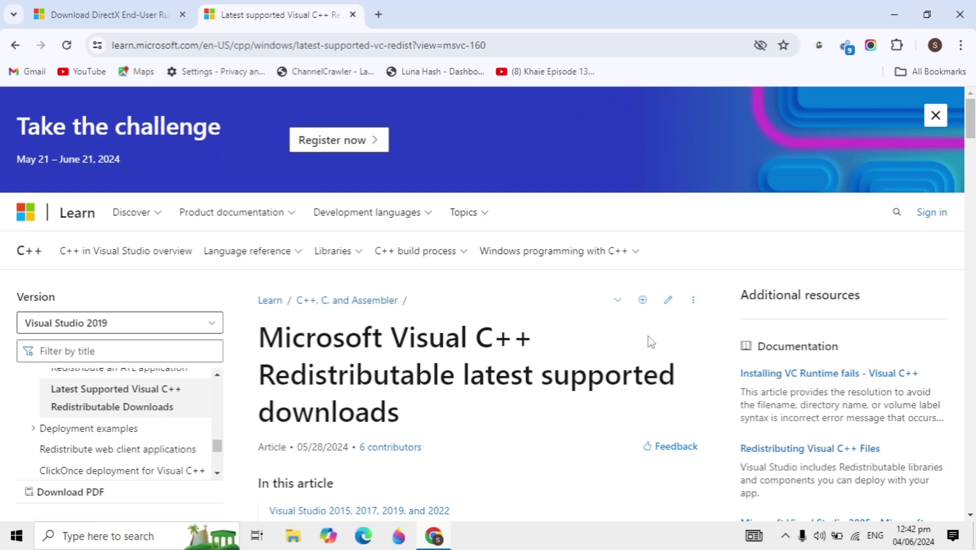
scroll(651, 341, down, 10)
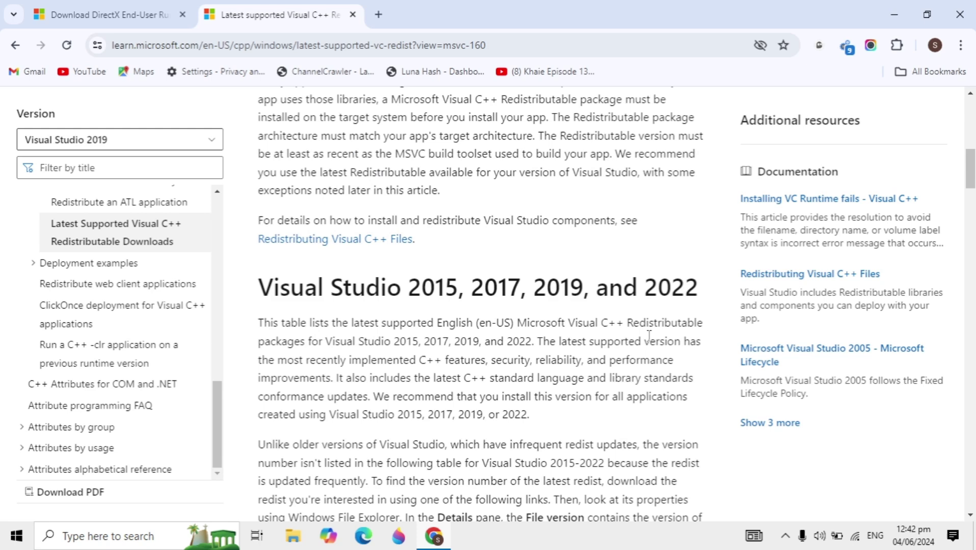
scroll(651, 341, down, 6)
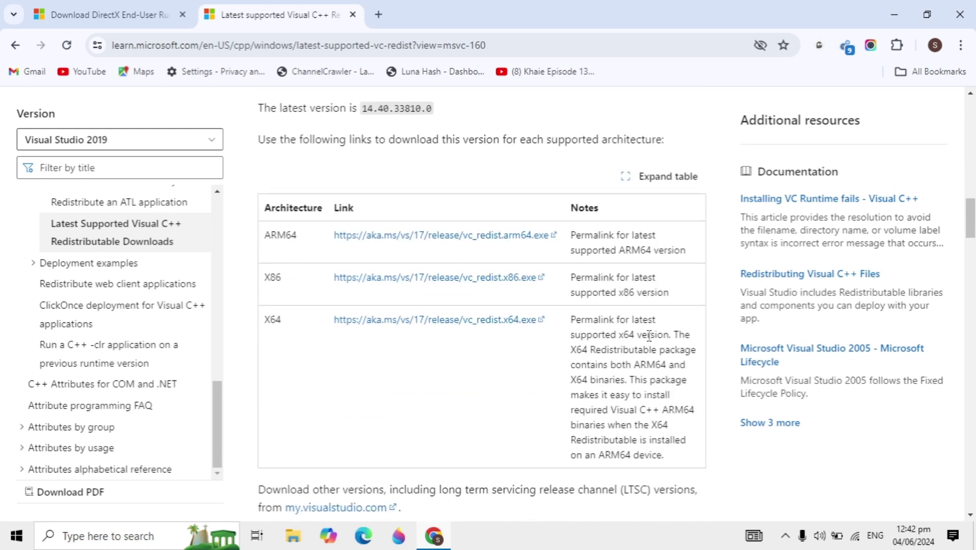
click(418, 251)
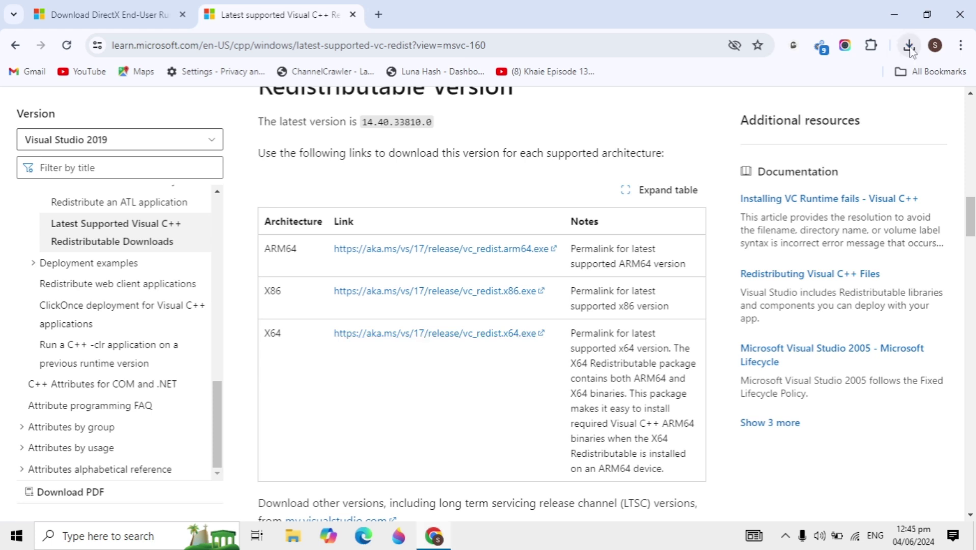
click(910, 47)
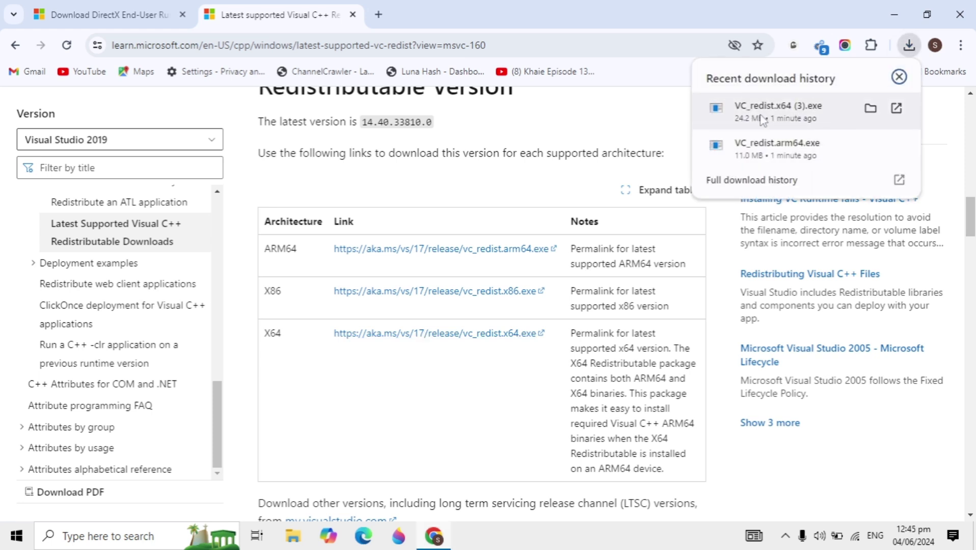
Run the x64 installer and install Visual C++ 2015-2022 Redistributable 14.40.33810 without restarting.
click(799, 117)
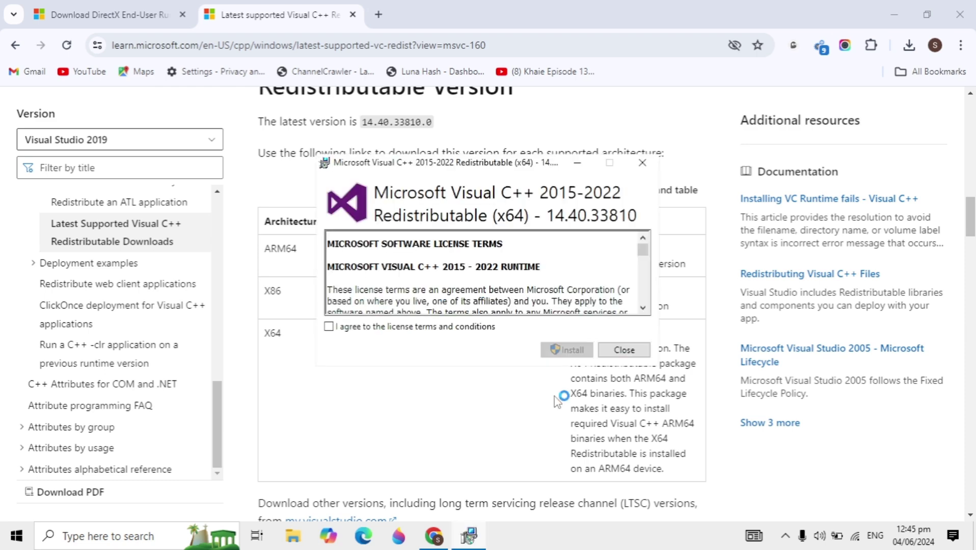
click(892, 15)
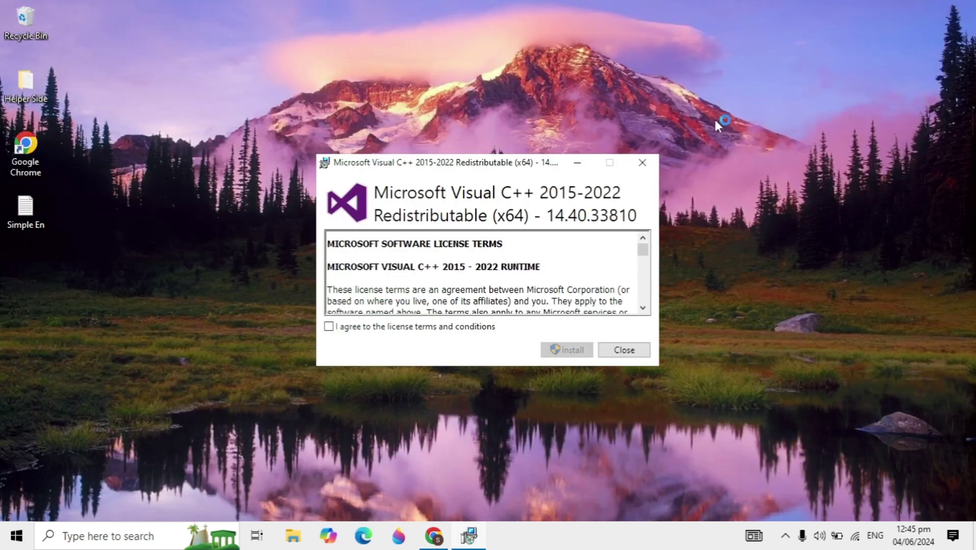
click(329, 328)
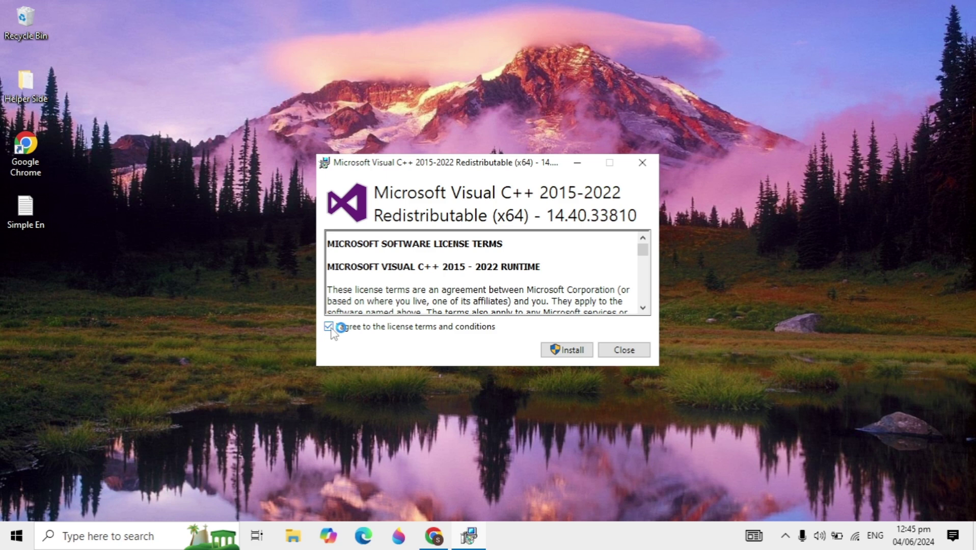
click(565, 351)
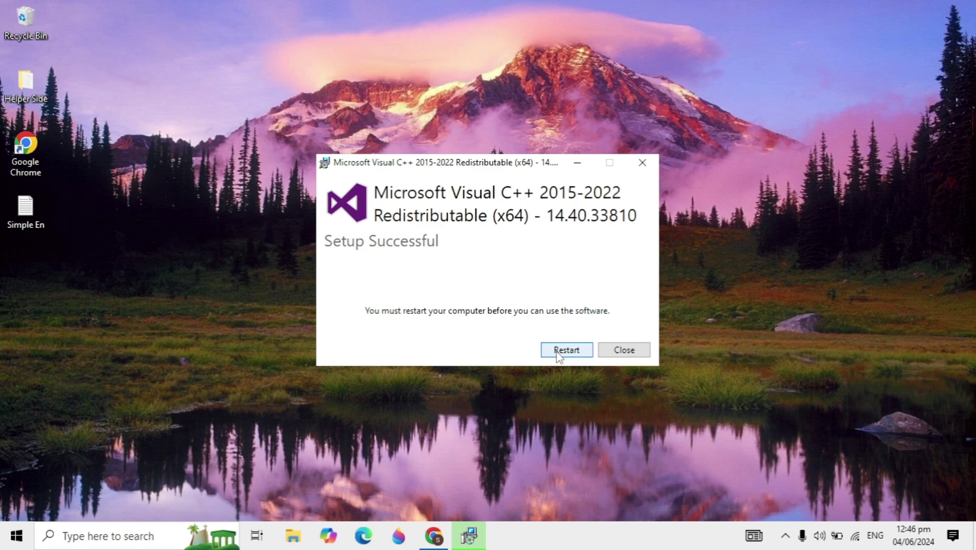
click(627, 352)
Download dxwebsetup.exe from the DirectX End-User Runtime Web Installer page.
click(434, 537)
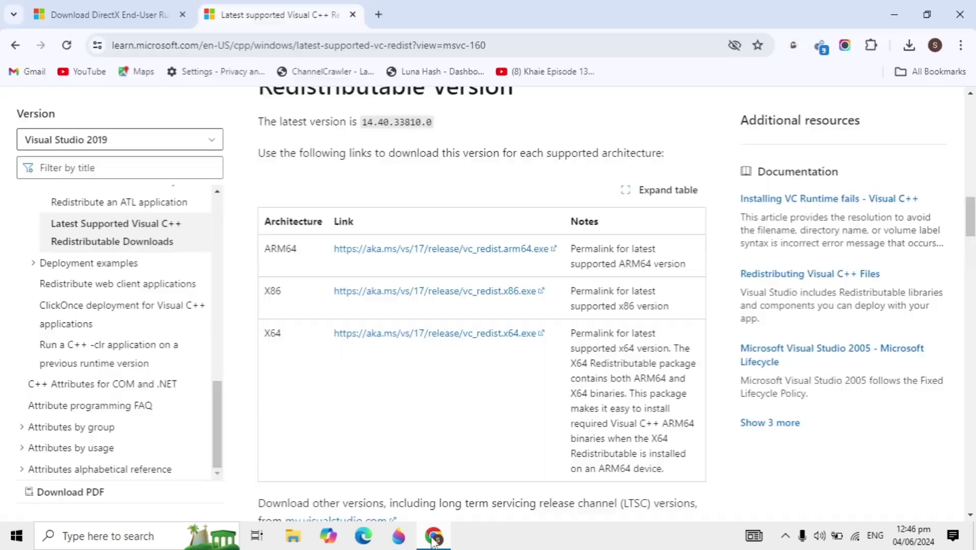
click(98, 12)
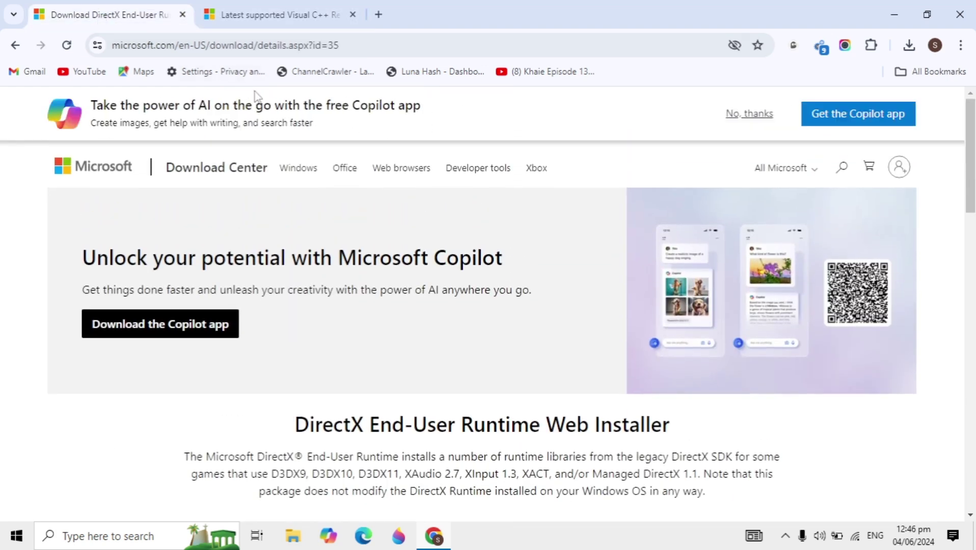
scroll(469, 244, down, 5)
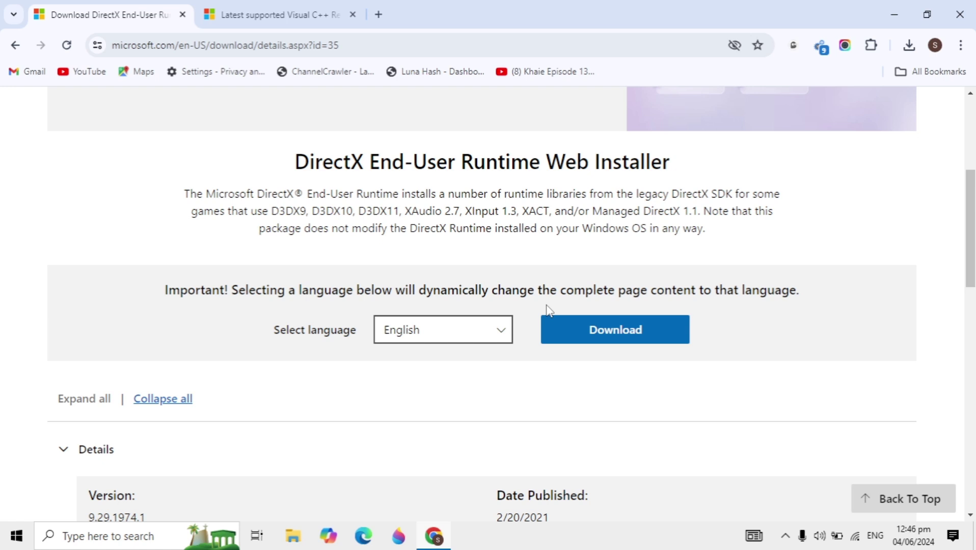
click(614, 329)
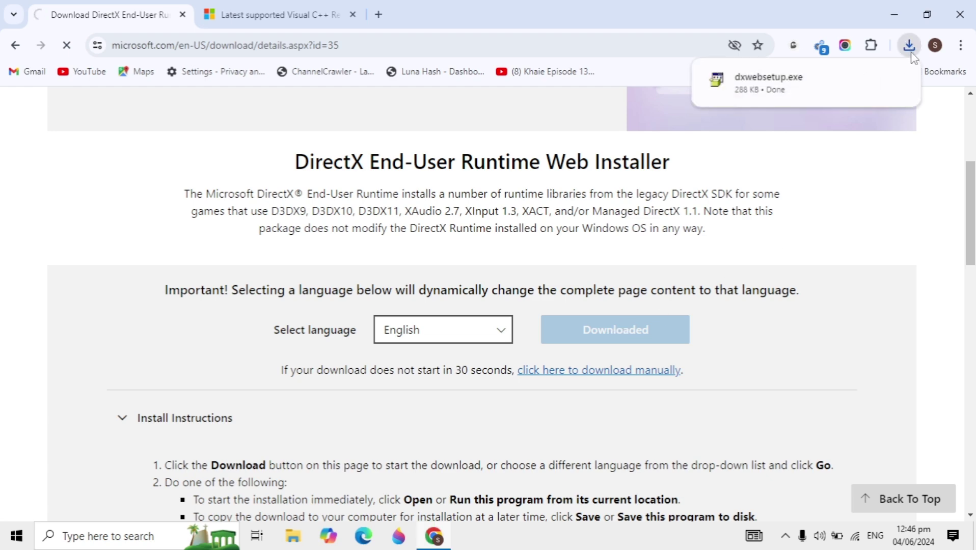
Launch dxwebsetup.exe and move the DirectX Setup window to the screen centre.
click(785, 88)
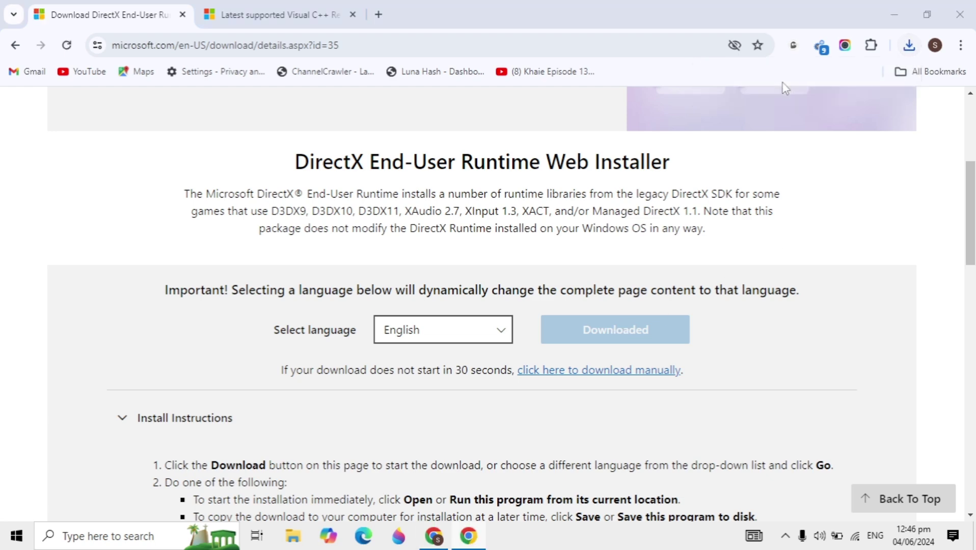
click(894, 14)
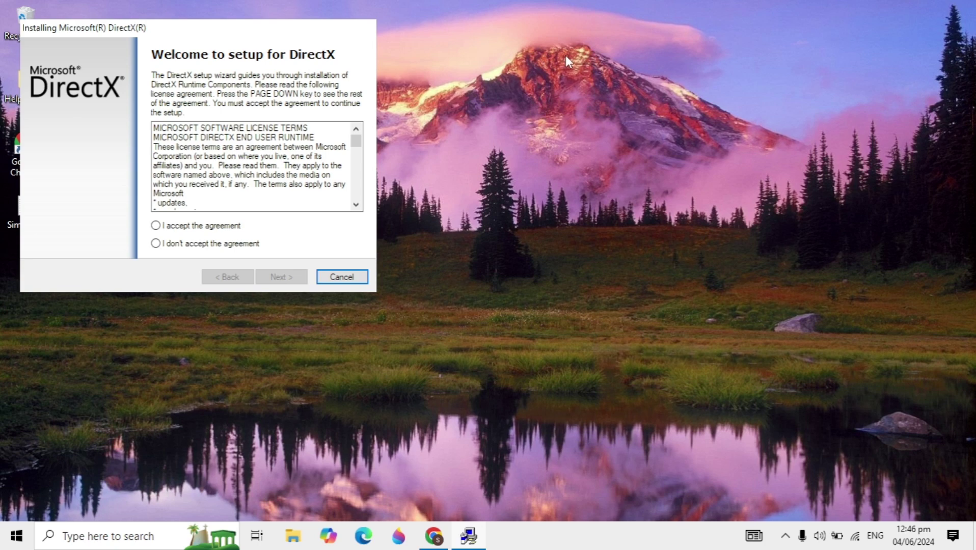
drag(272, 40, 524, 124)
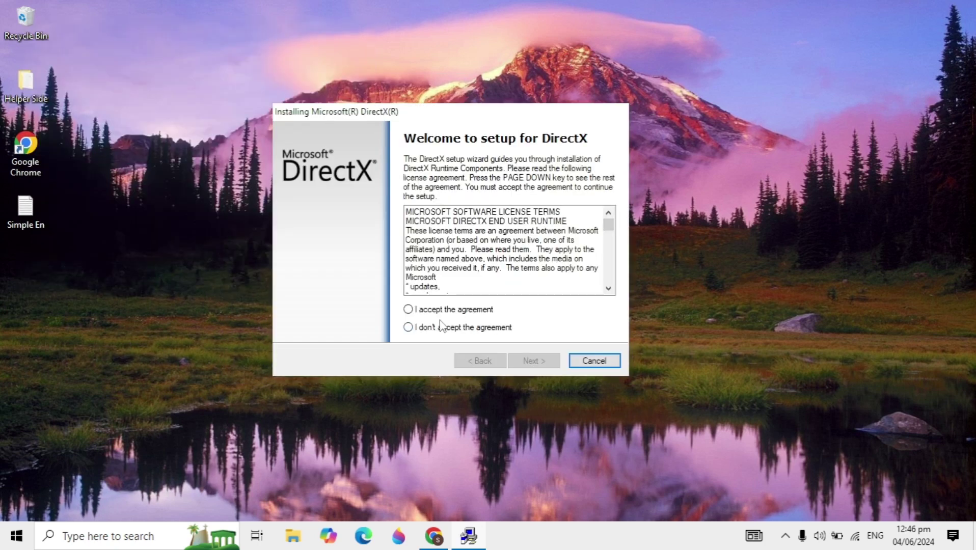
Accept the DirectX licence, decline the Bing Bar, and begin downloading the runtime components.
click(409, 310)
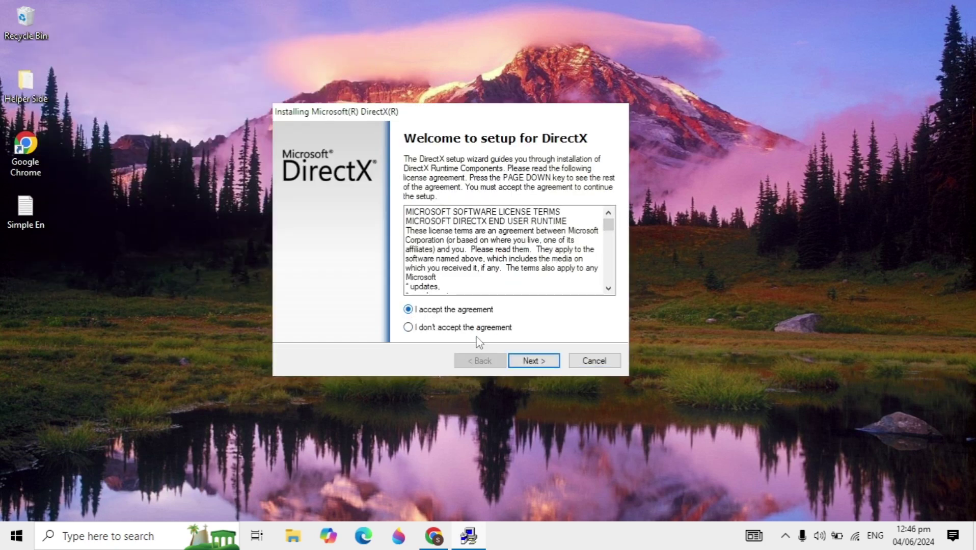
click(539, 364)
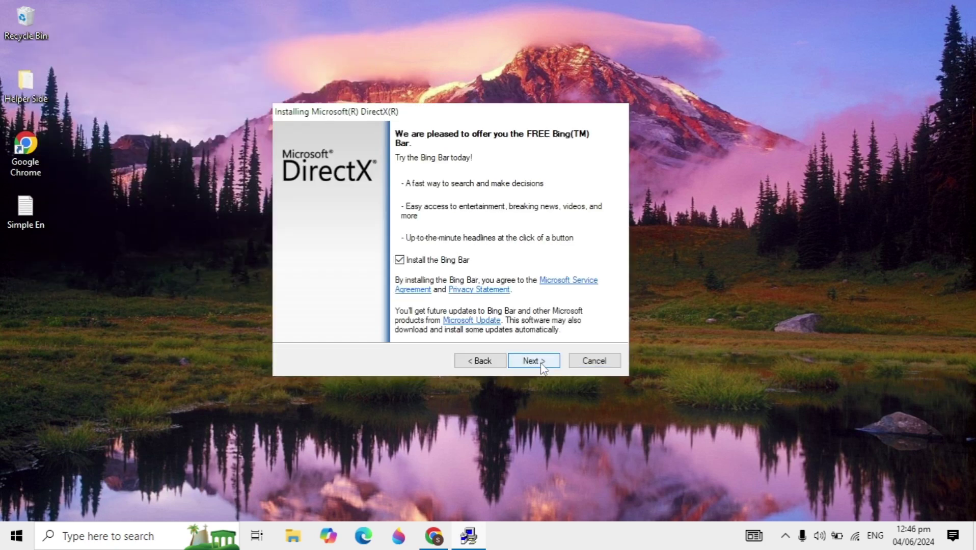
click(398, 261)
click(541, 366)
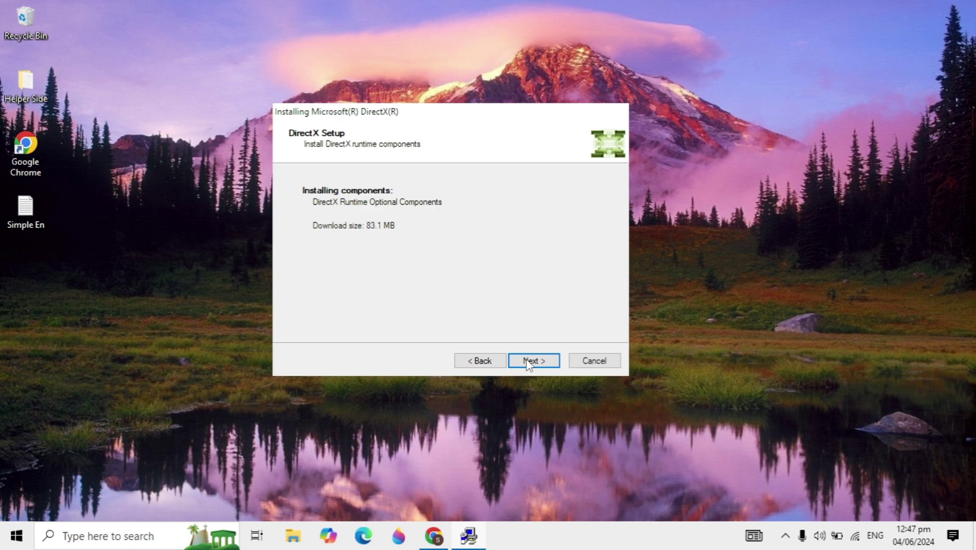
click(533, 363)
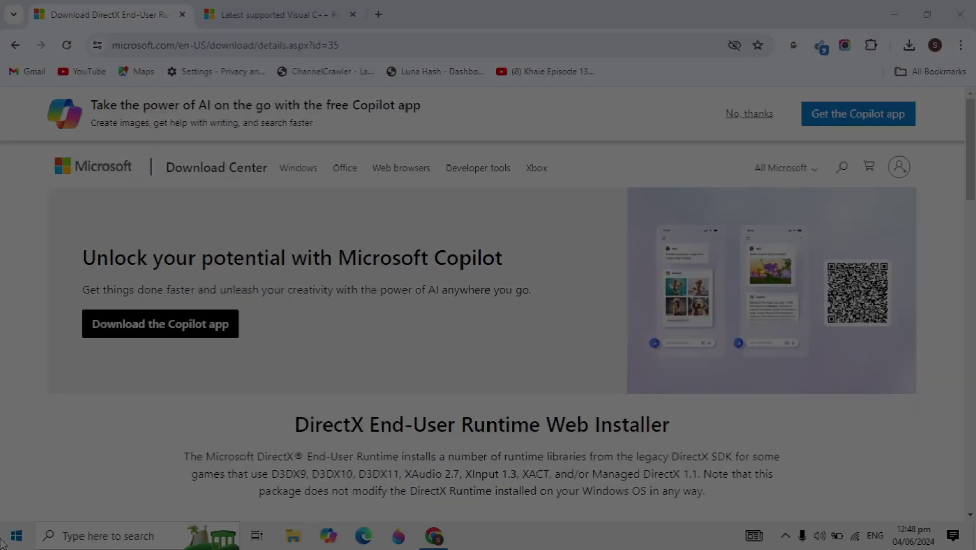
Restart the PC from the Start menu's Power options.
click(2, 539)
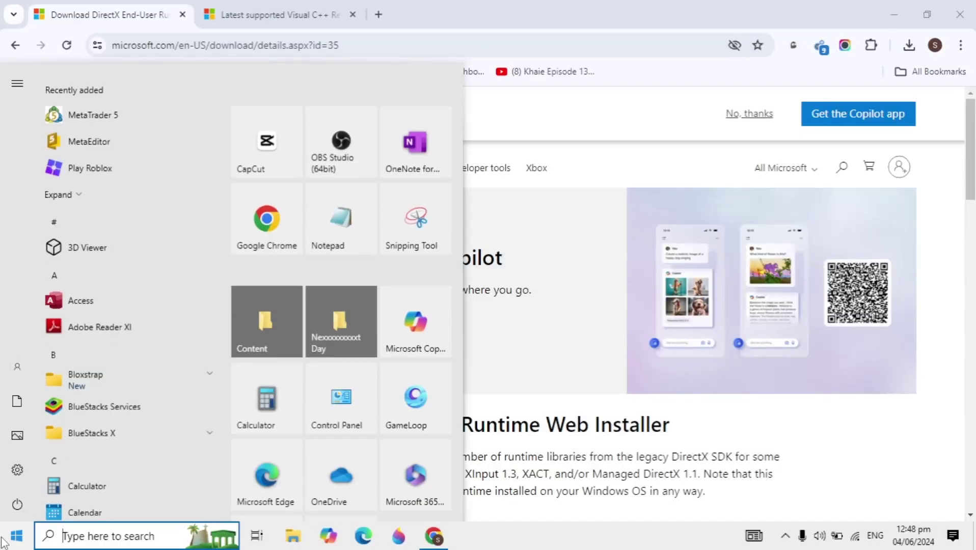
click(17, 504)
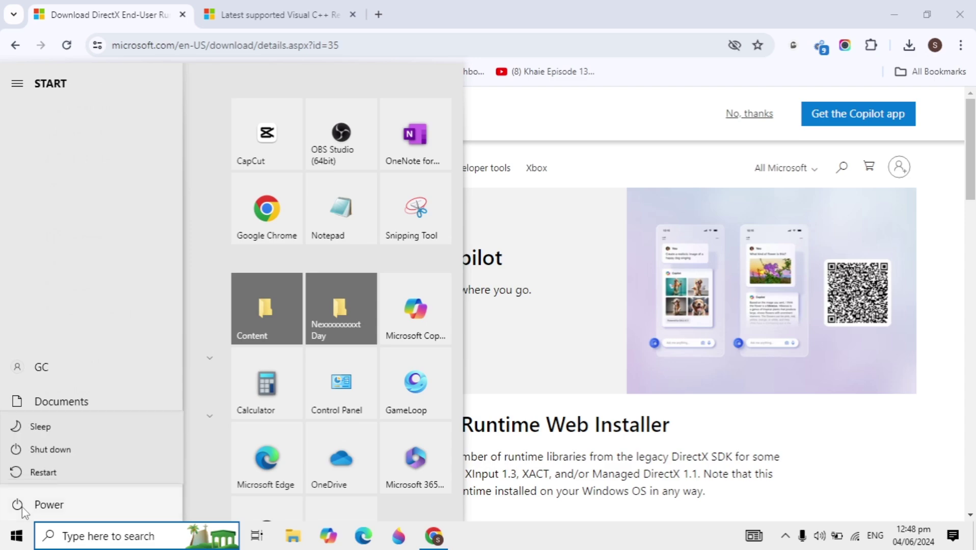
click(111, 469)
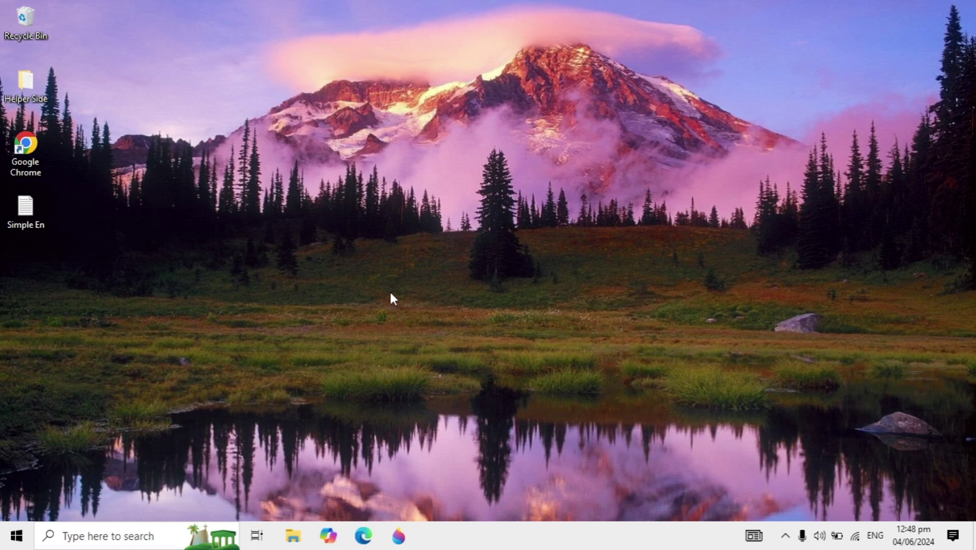
Search 'windows up' to reach Windows Update and check for available updates.
click(129, 540)
text(windows )
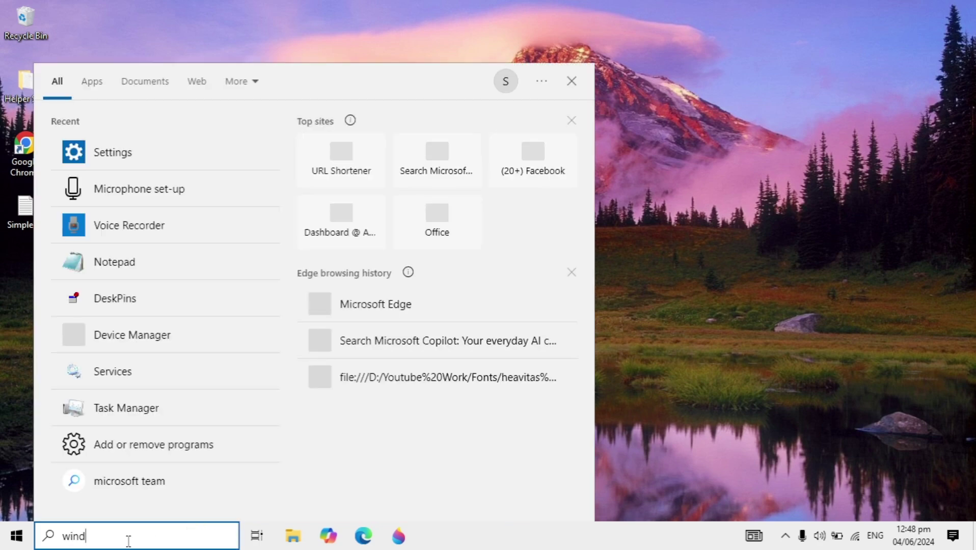
text( up)
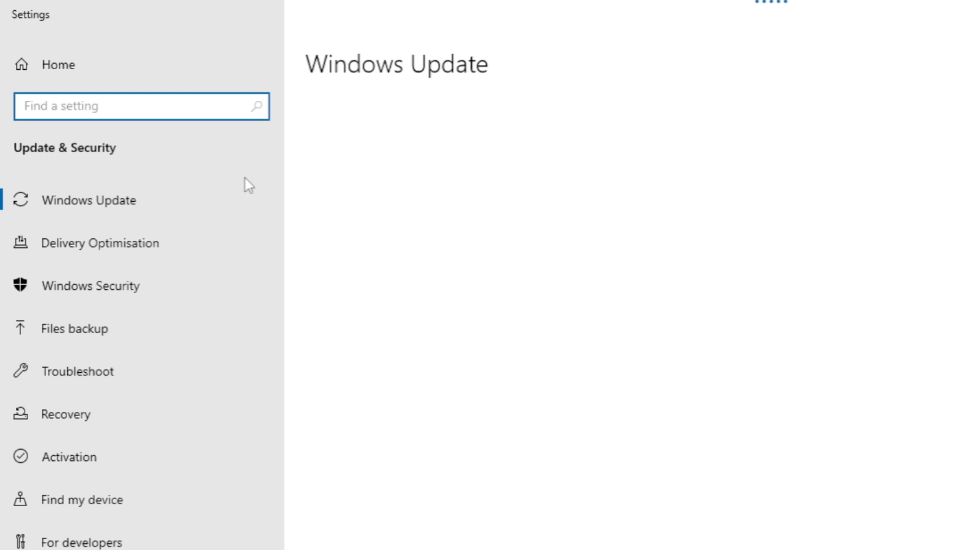
click(407, 177)
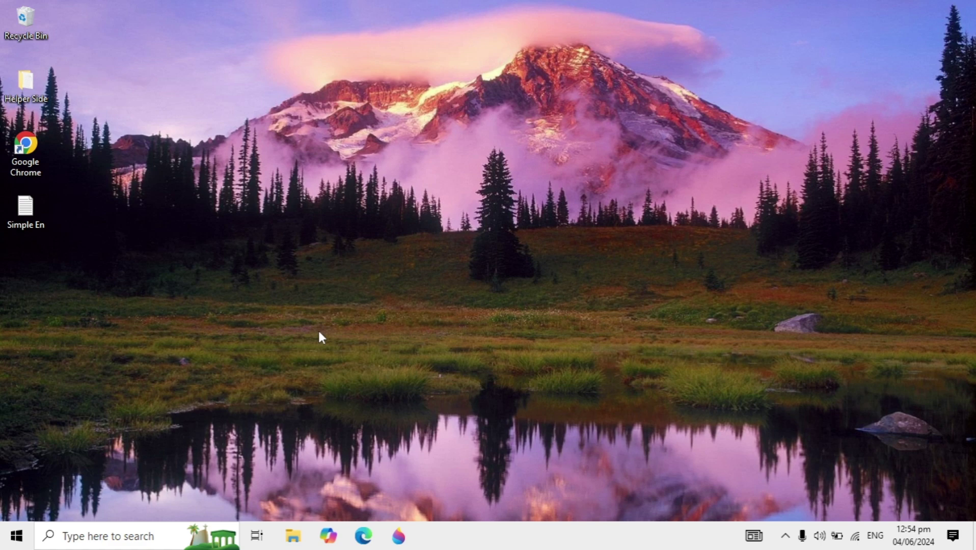
Open Device Manager and start Update Driver for the Intel(R) HD Graphics 520 adapter.
right_click(17, 536)
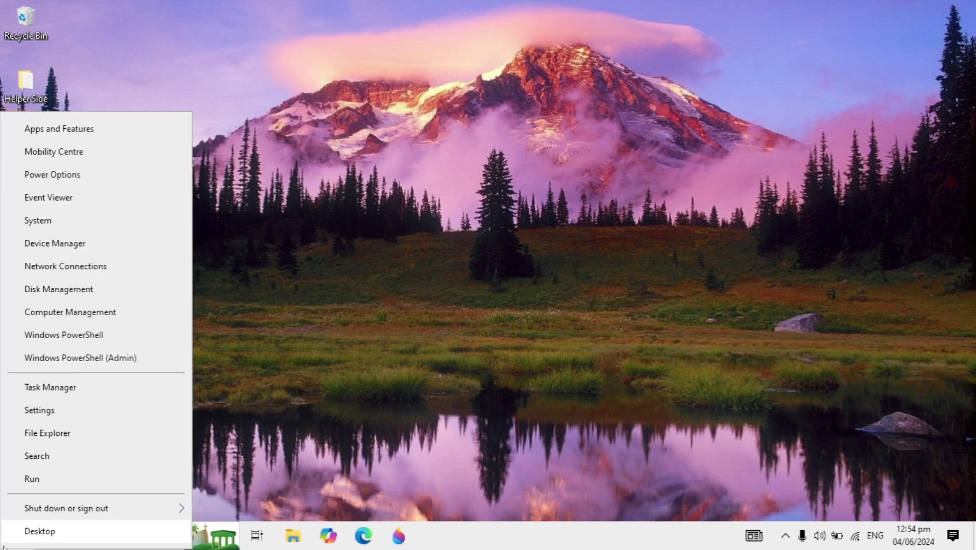
click(111, 247)
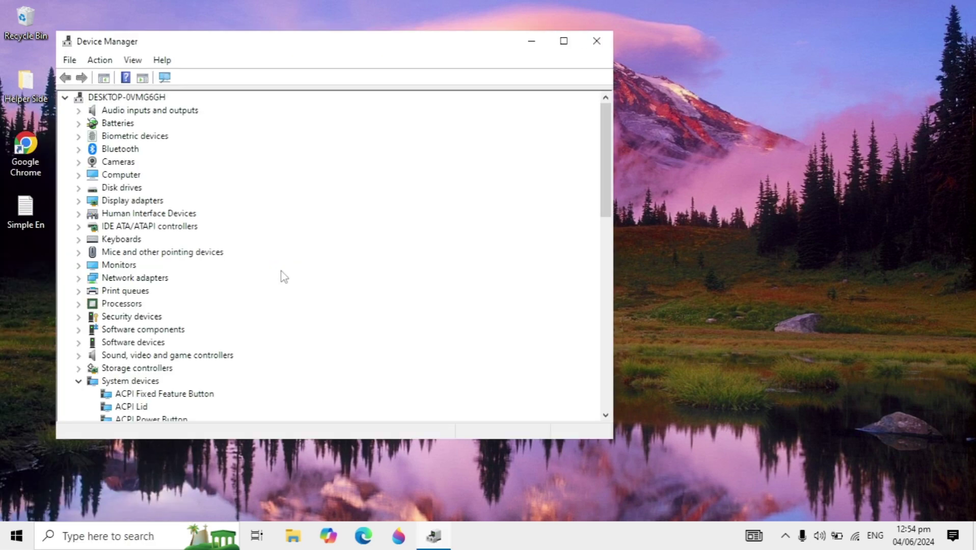
double_click(148, 202)
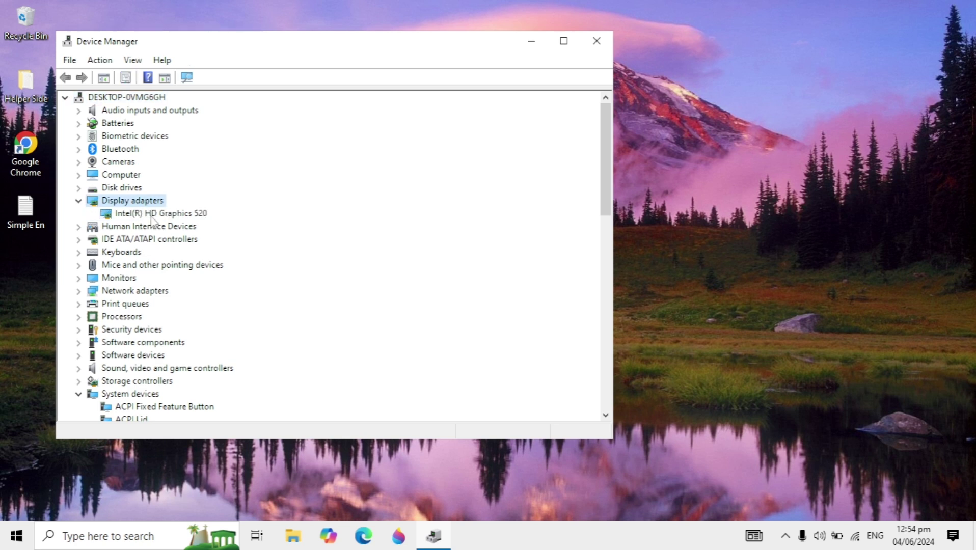
double_click(176, 217)
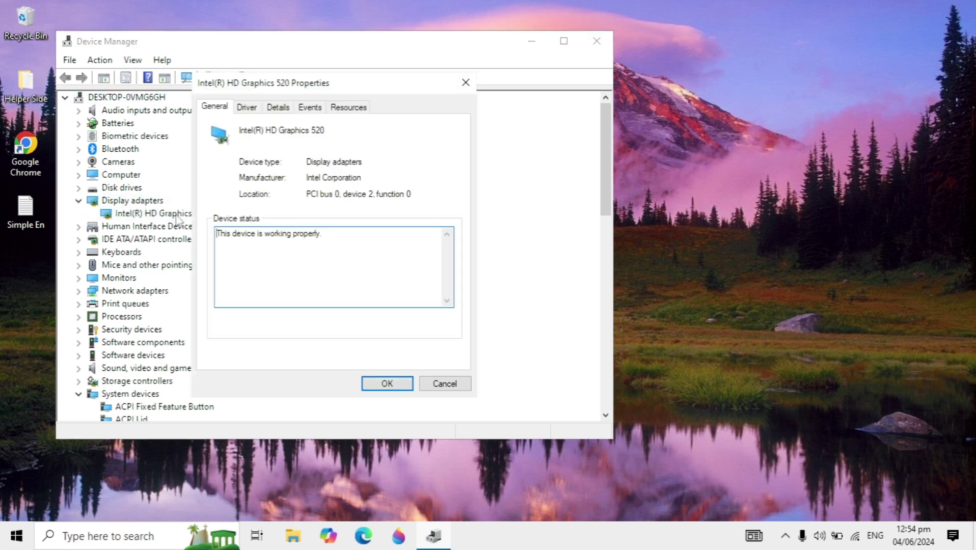
click(247, 107)
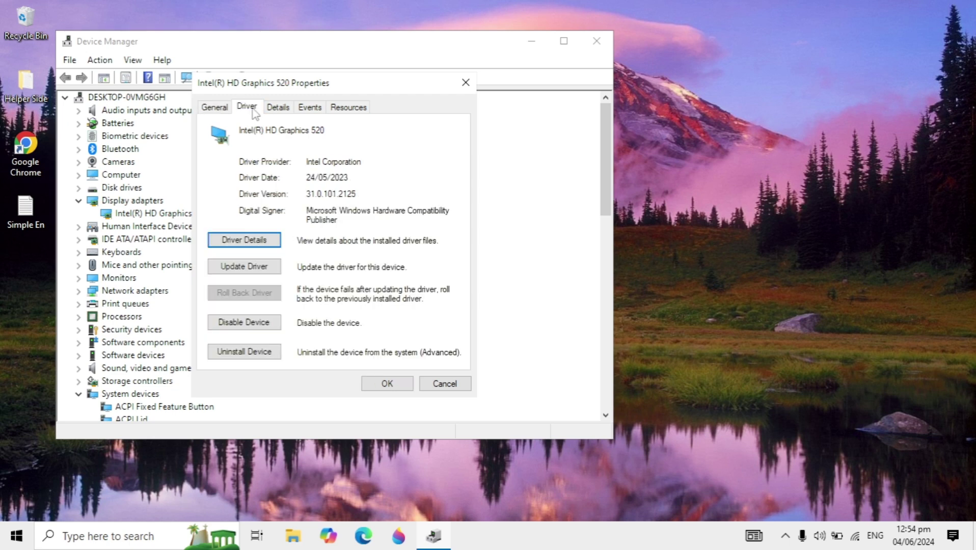
click(249, 266)
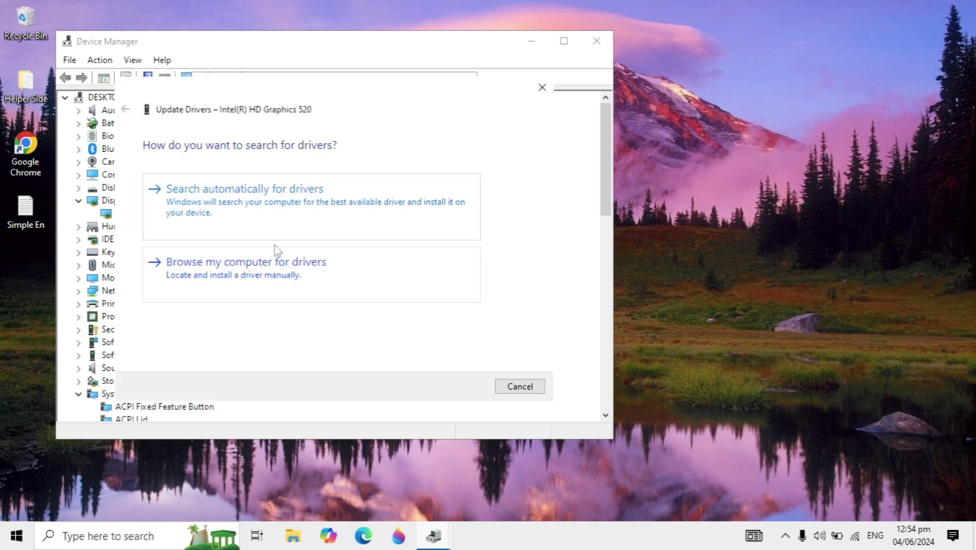
Search automatically for a newer Intel(R) HD Graphics 520 driver.
click(377, 194)
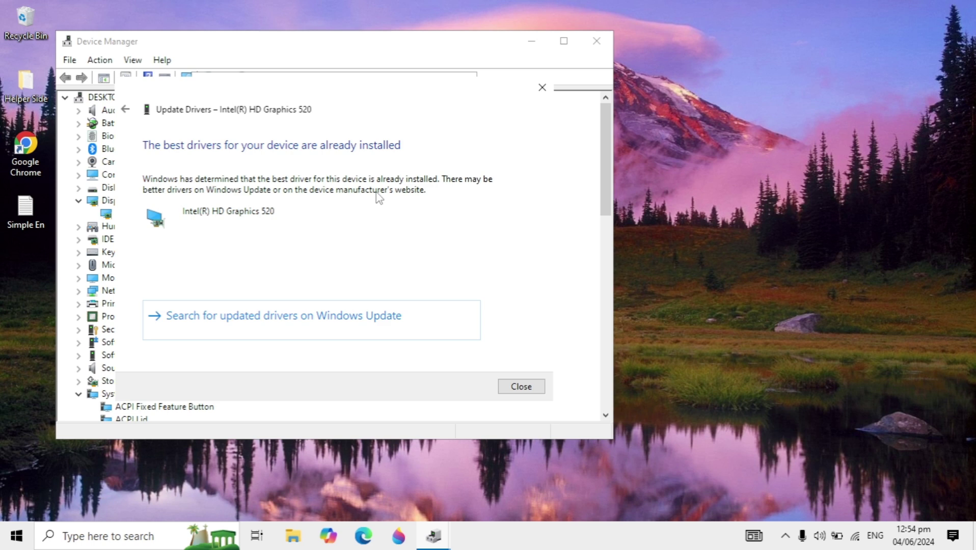